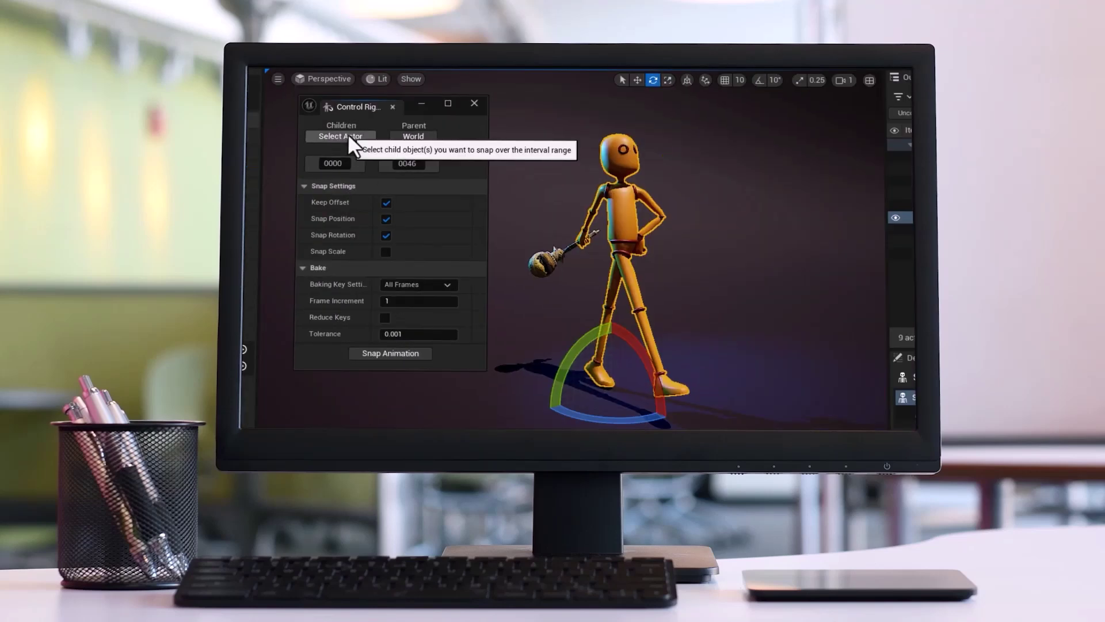
- In Snapper, set SK_Blunt_Bell as the child and the Bungee Man's hand_r bone as parent
left_click(346, 138)
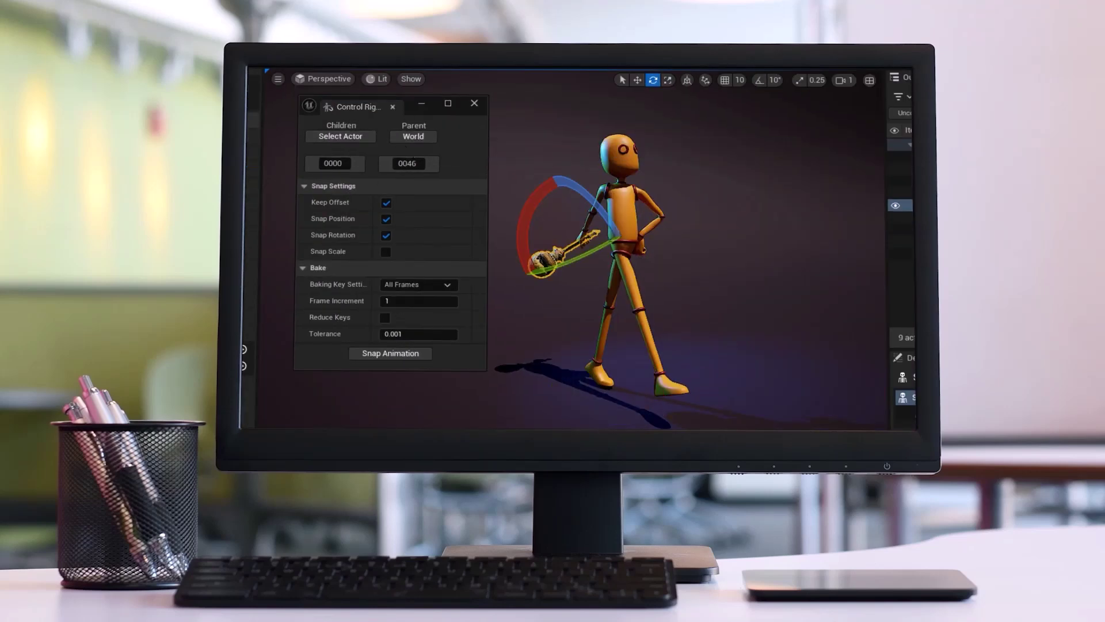
left_click(541, 265)
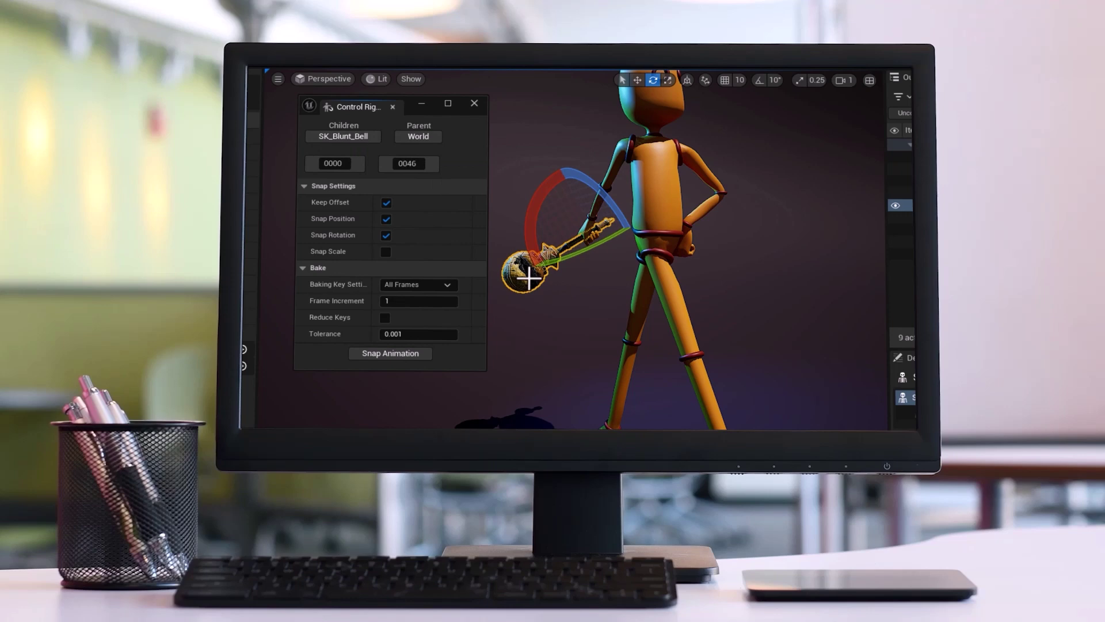
key("f")
left_click(610, 184)
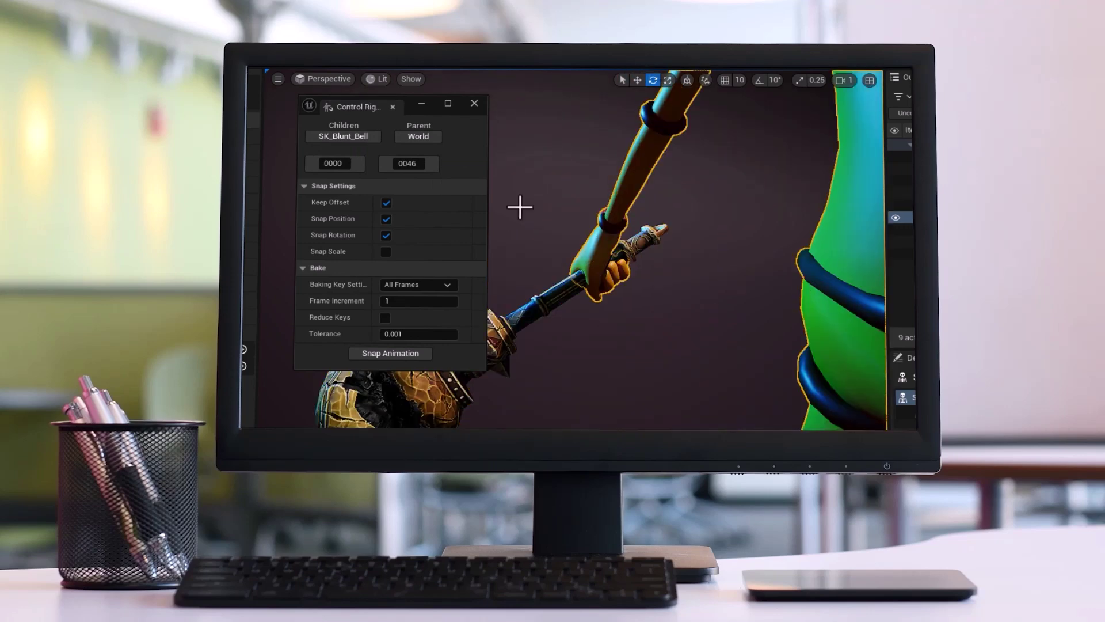
left_click(423, 138)
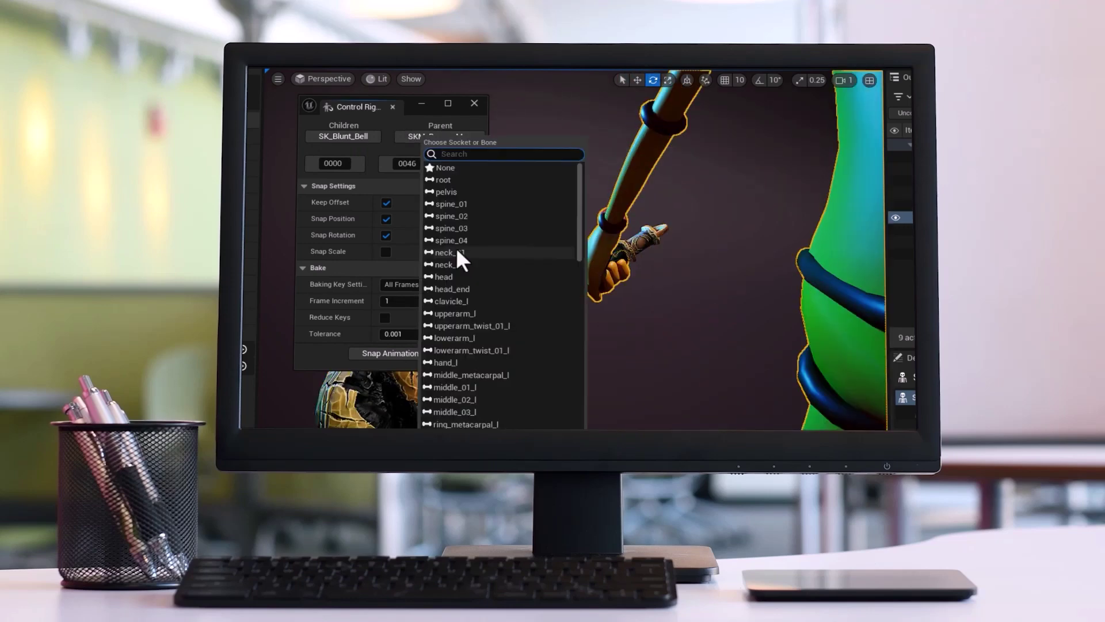
type("hand_r")
key("Return")
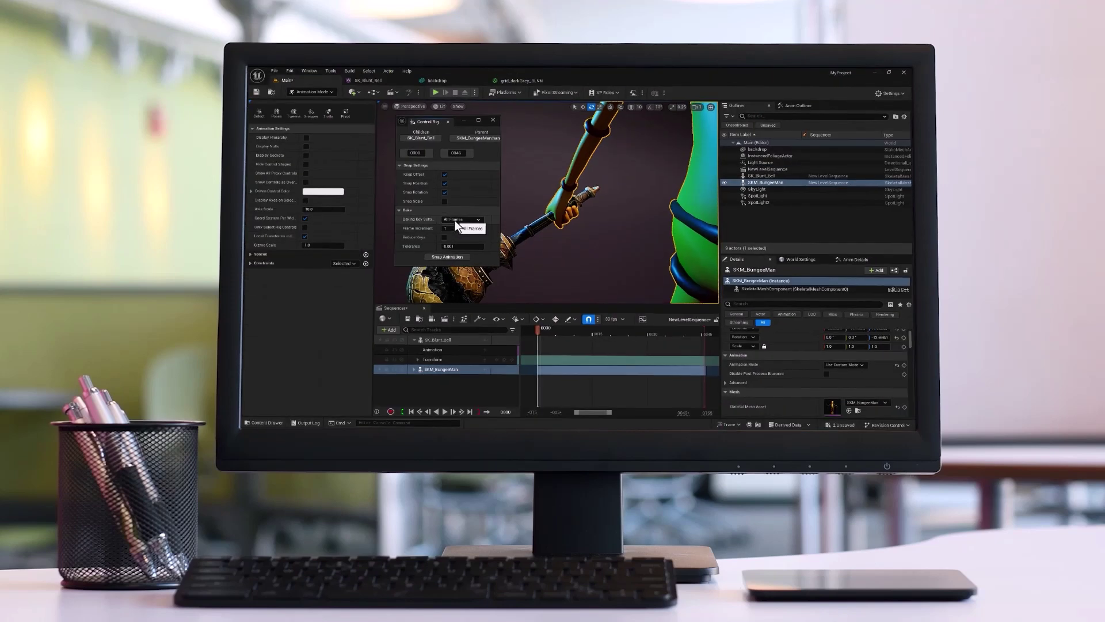
- Snap Animation with All Frames baking, scrub to check, and view the mace's Location curves
left_click(448, 257)
left_click(418, 359)
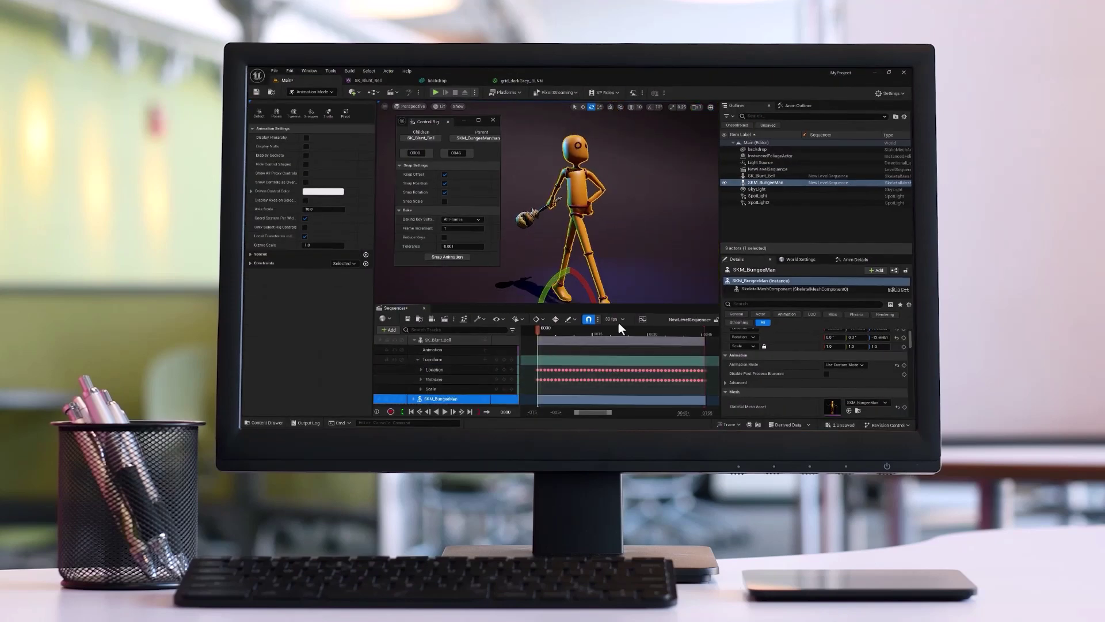
left_click_drag(619, 325, 552, 329)
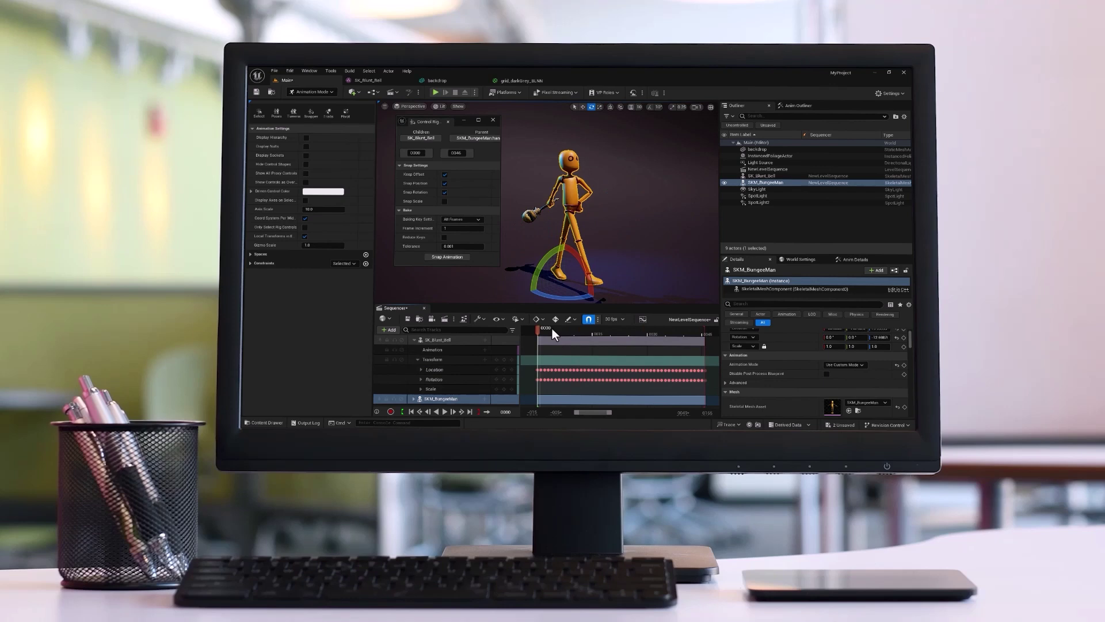
left_click(552, 339)
left_click(642, 319)
left_click(299, 183)
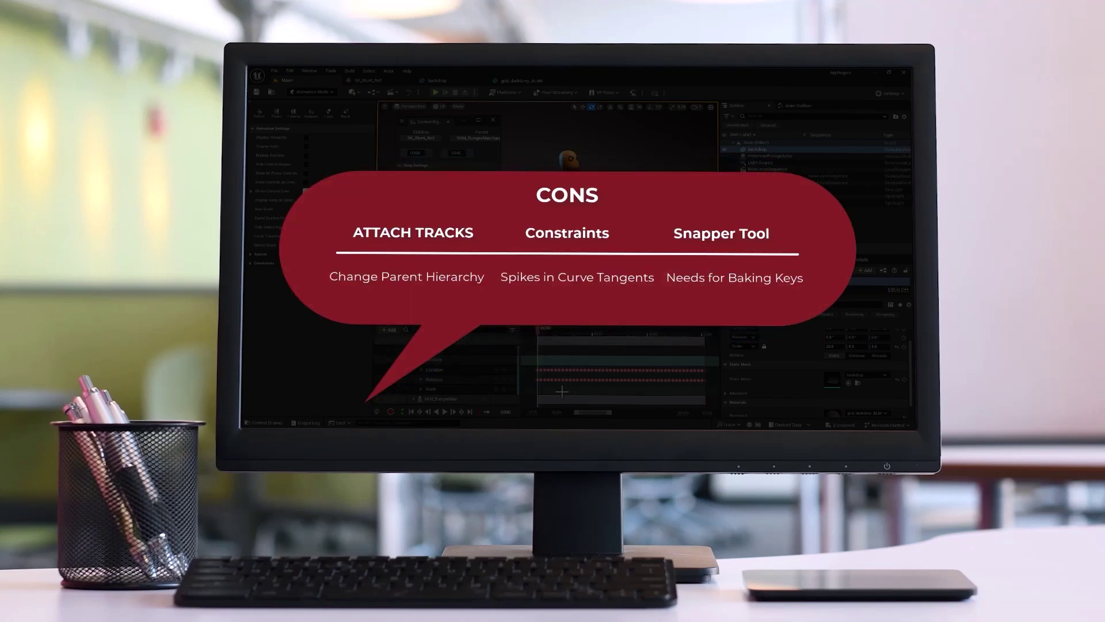
key("space")
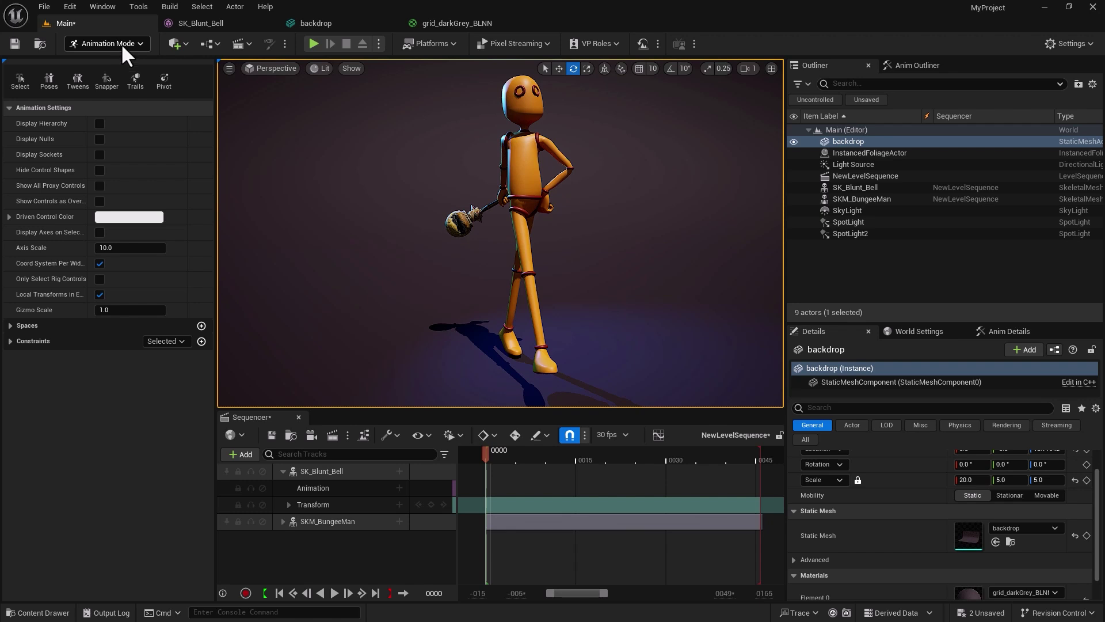
- Select the Bungee Man's track, scrub to frame 0031, view the hand up close, then frame him
left_click(328, 522)
mouse_move(490, 458)
left_mouse_down()
mouse_move(747, 465)
mouse_move(622, 485)
mouse_move(490, 479)
left_mouse_up()
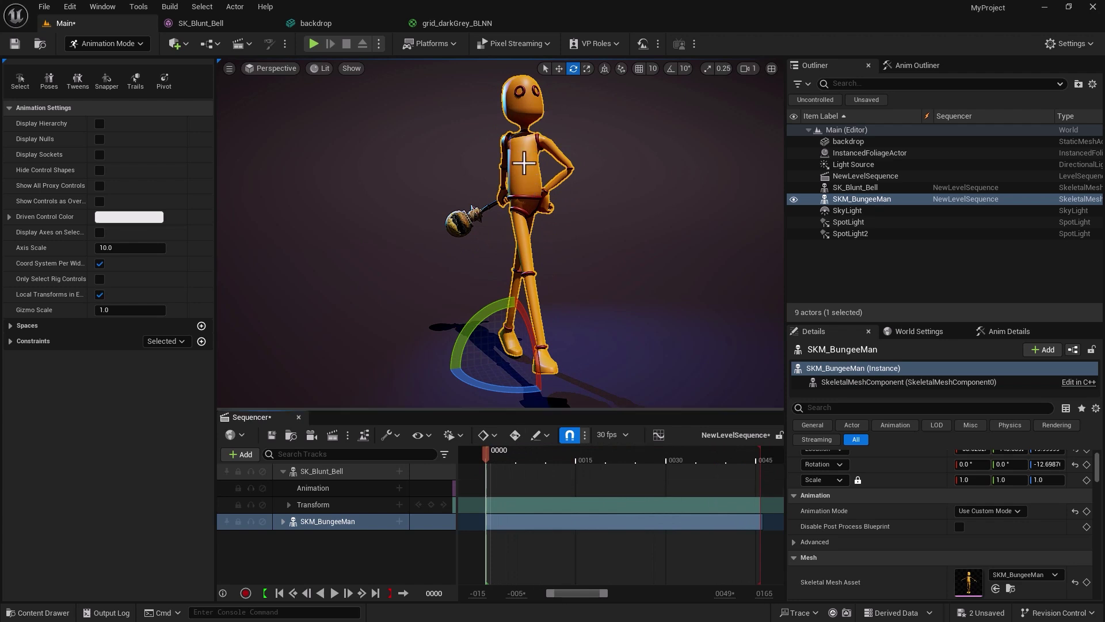
left_click_drag(407, 250, 476, 224, "alt")
scroll(432, 240, "up", 5)
scroll(433, 240, "up", 4)
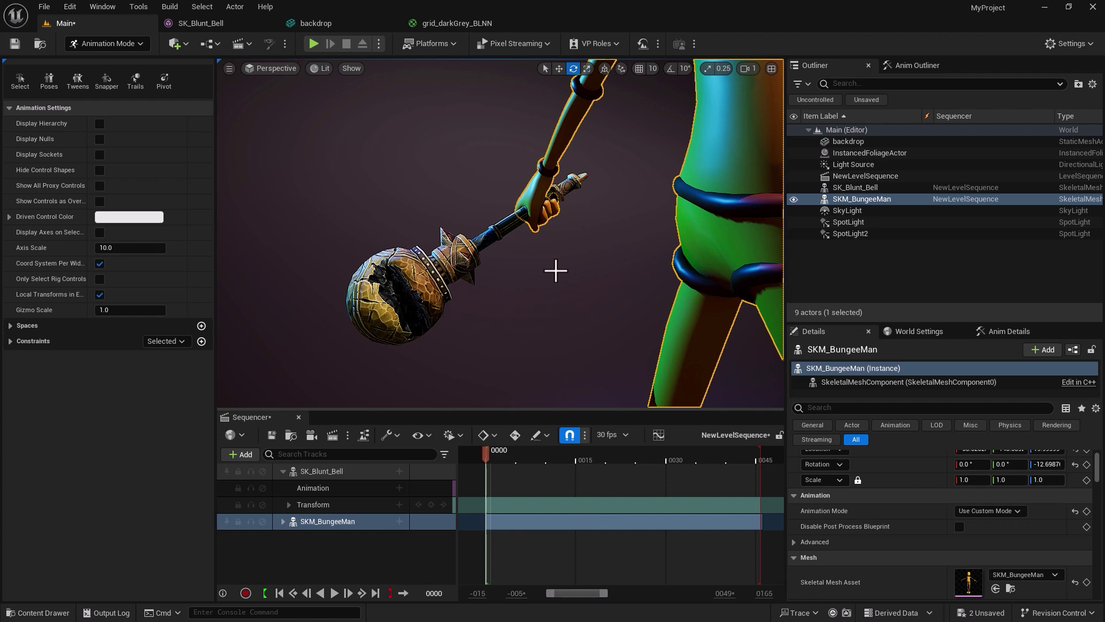
key("f")
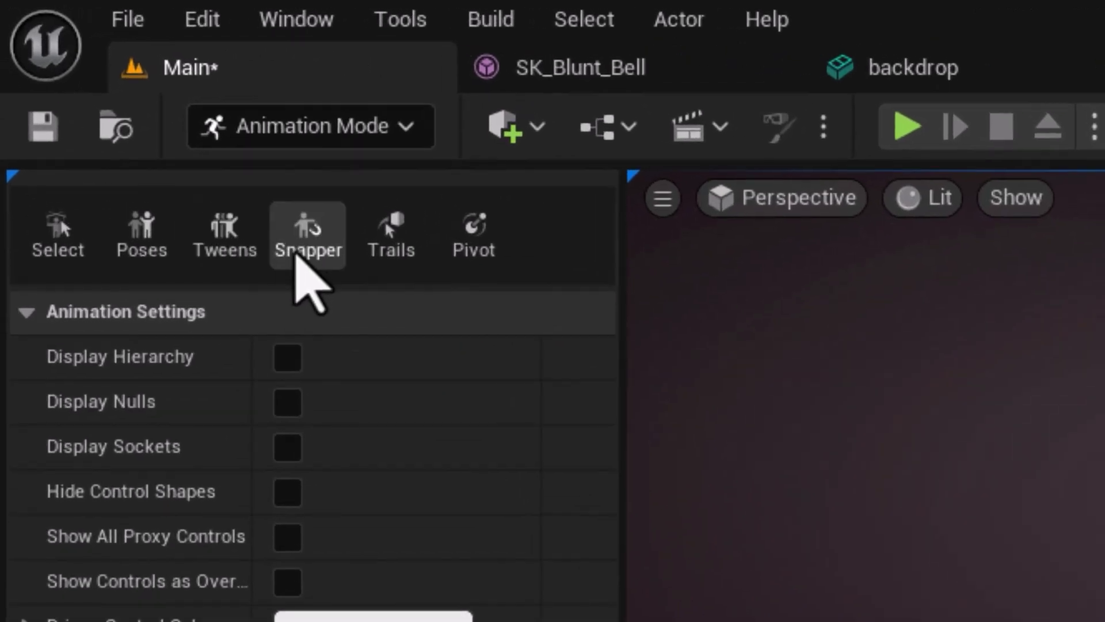
- Open Snapper, set SK_Blunt_Bell as the child, and select the Bungee Man mesh in the viewport
left_click(296, 253)
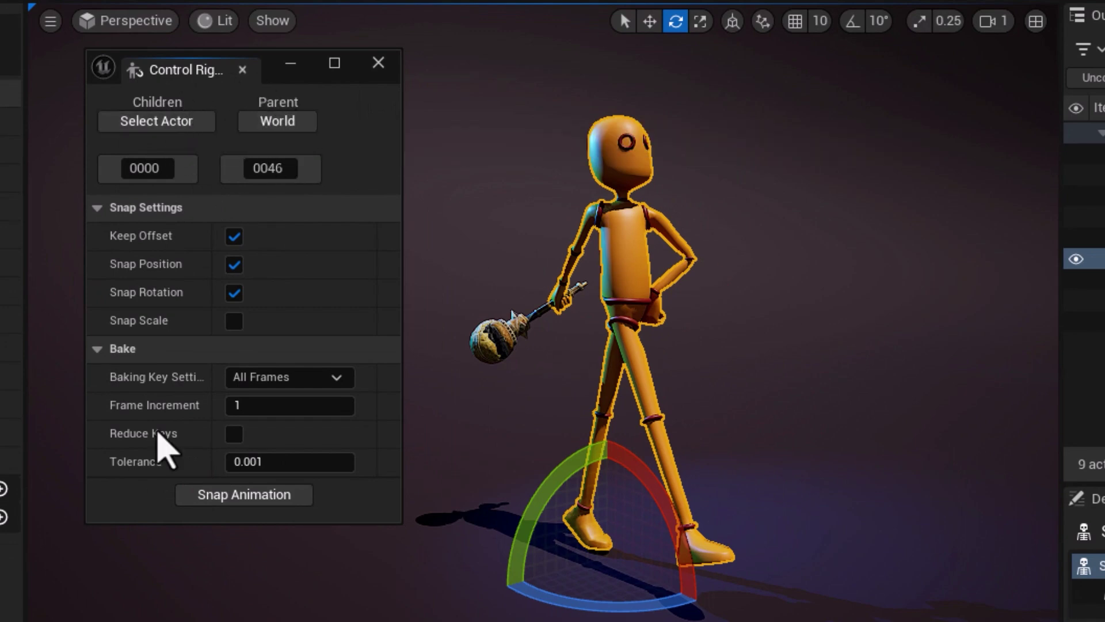
left_click(512, 315)
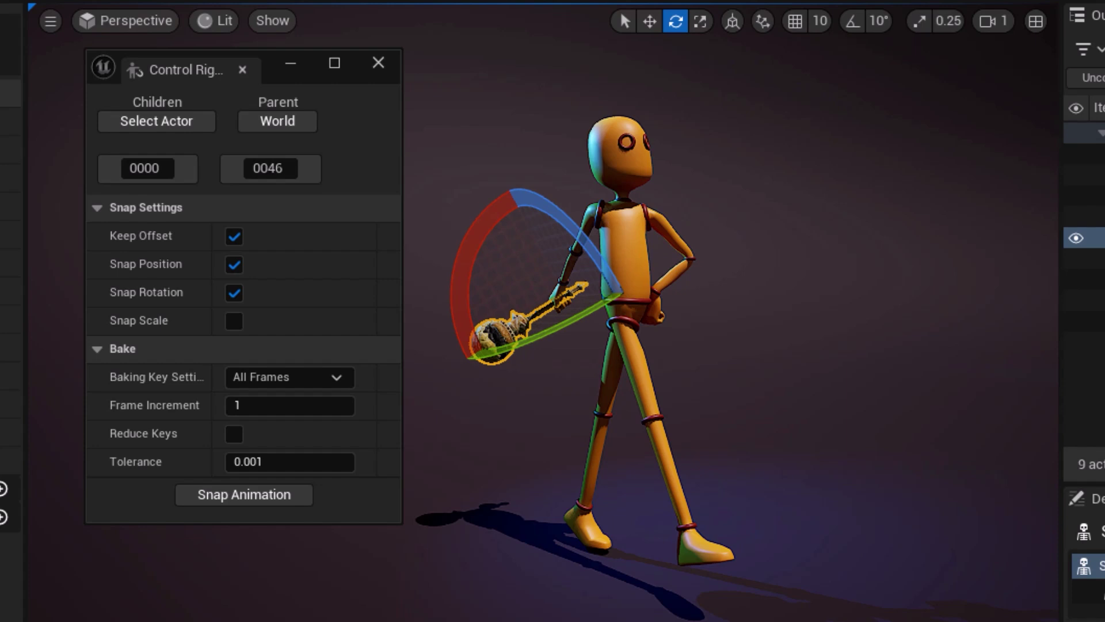
left_click(512, 313)
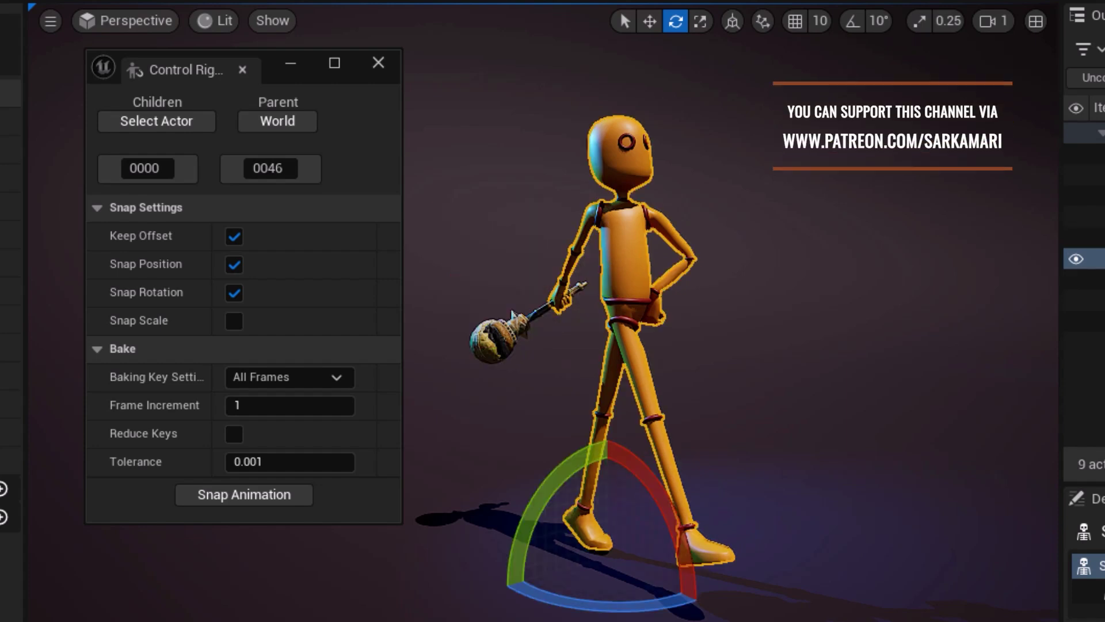
left_click(493, 344)
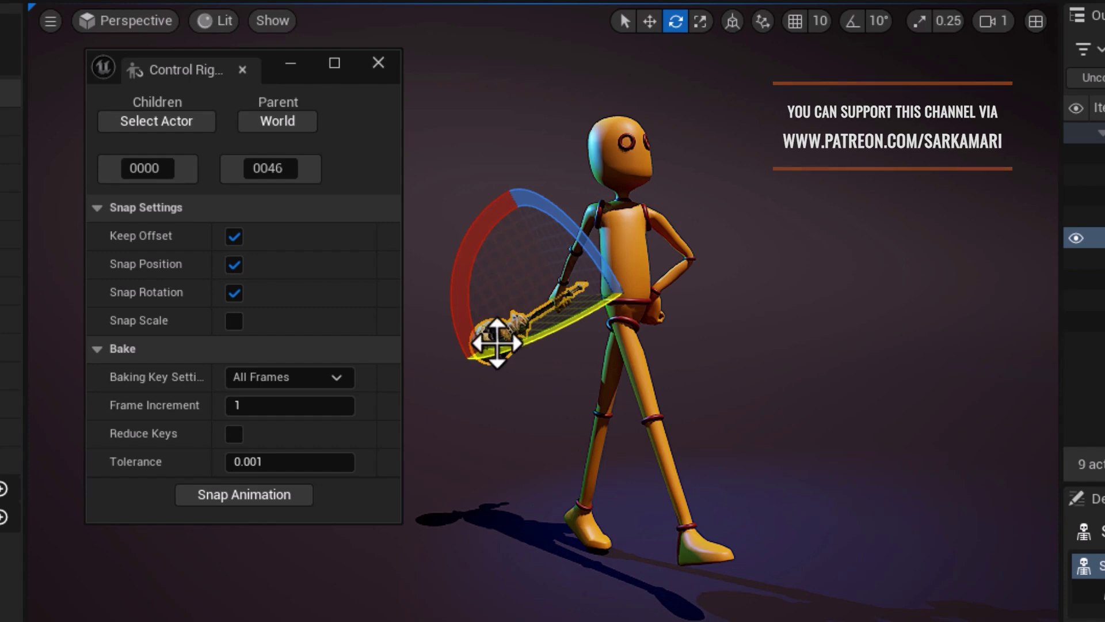
scroll(521, 394, "up", 4)
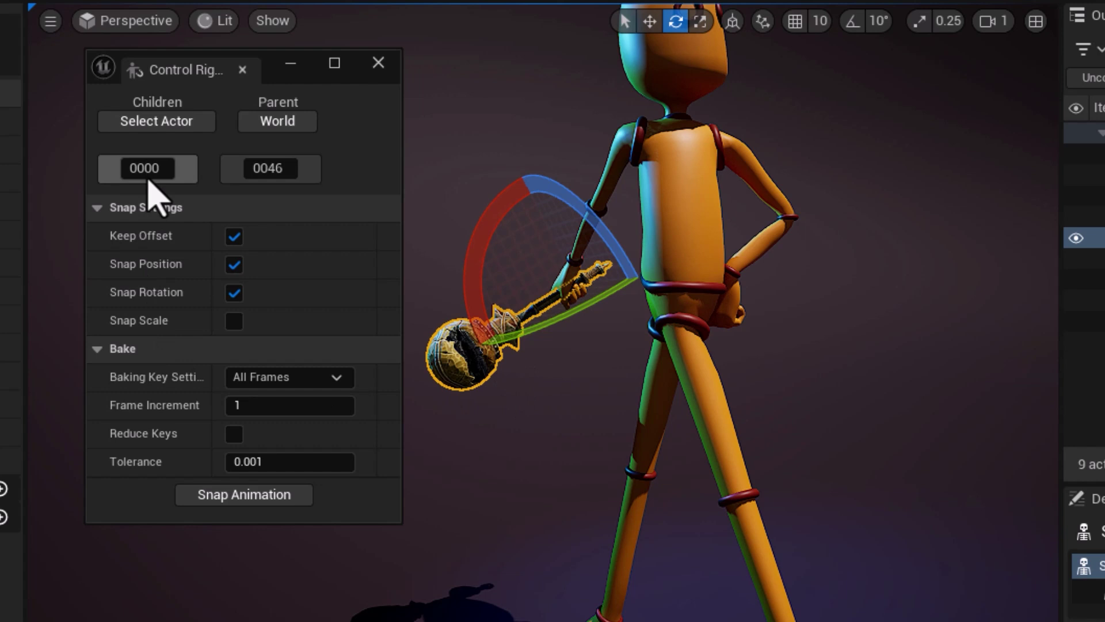
left_click(191, 127)
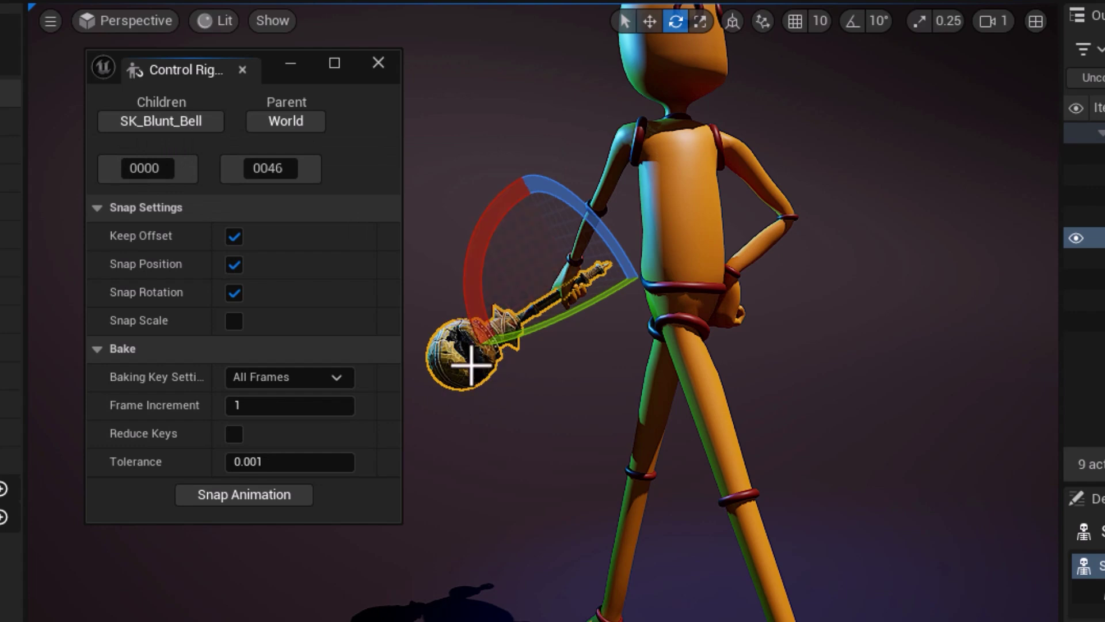
key("f")
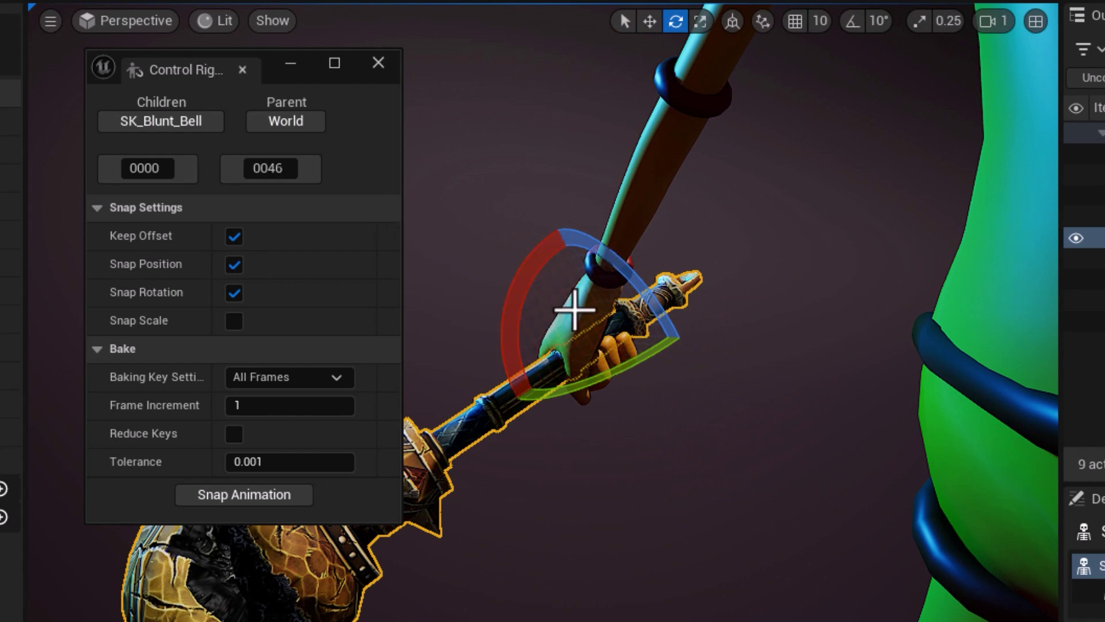
left_click(581, 322)
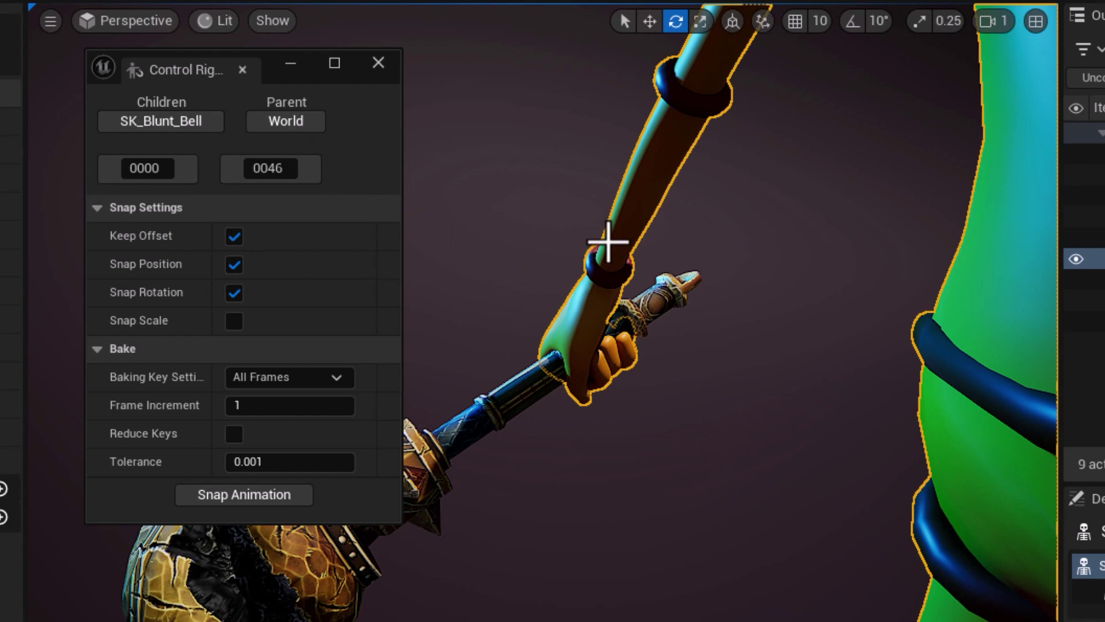
- Make the Bungee Man the Snapper parent, choosing the hand_r bone from a 'hand' search
left_click(288, 122)
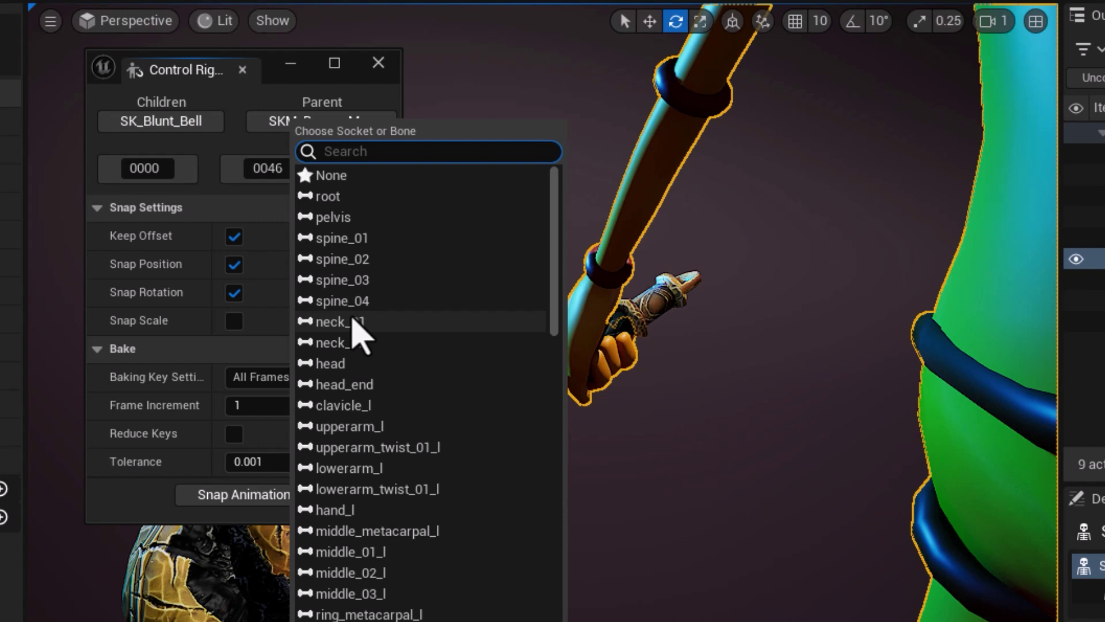
type("hand")
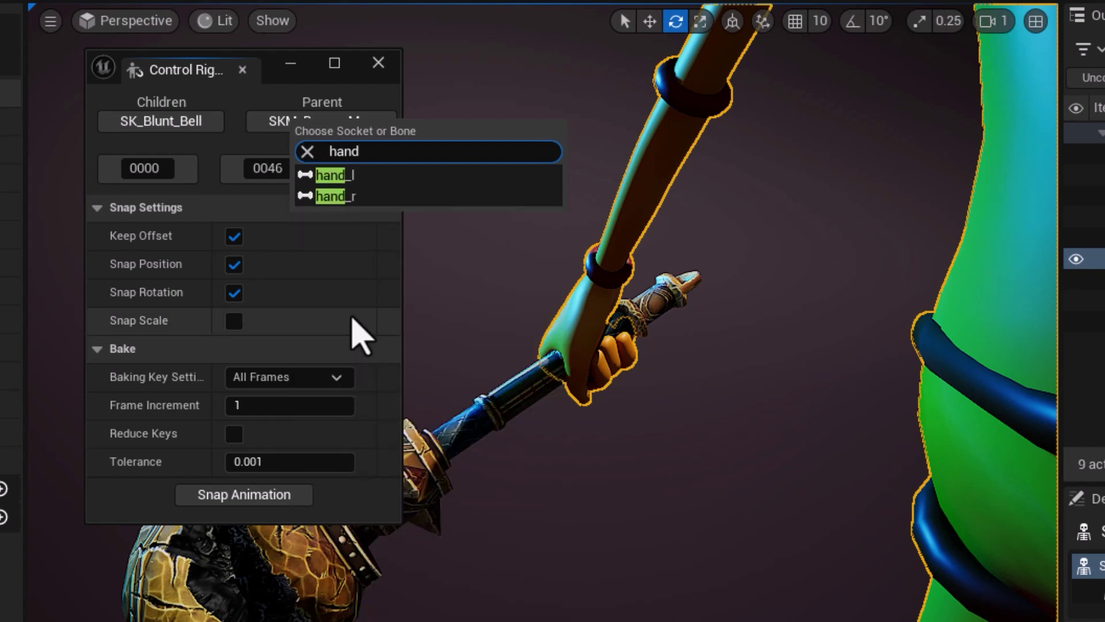
key("Down")
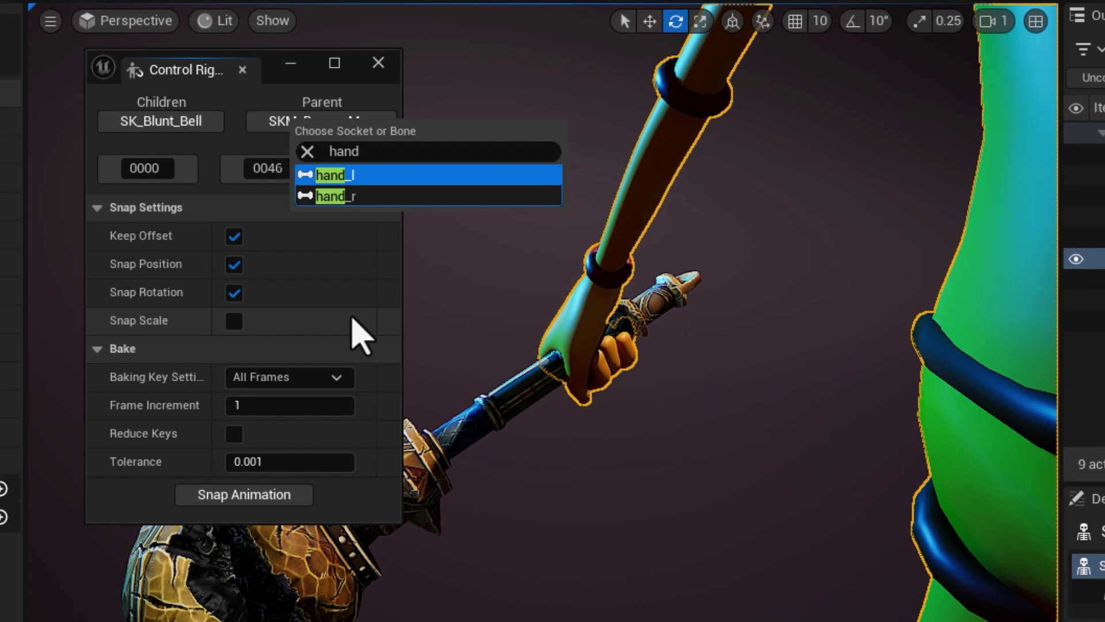
key("Down")
key("Return")
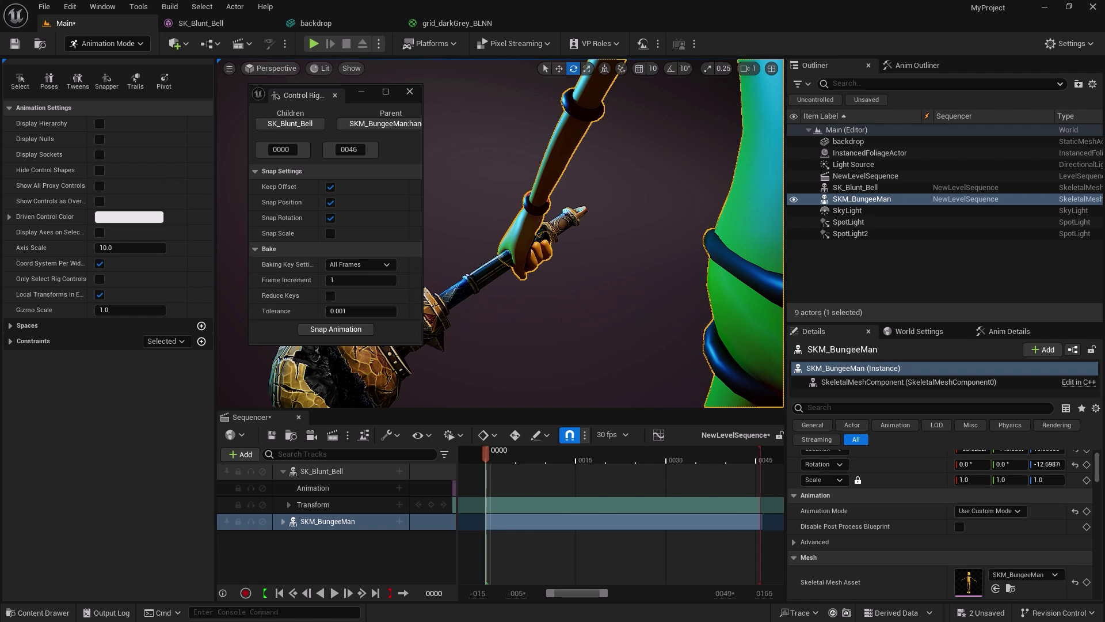
- Bake the bell onto the hand with Snap Animation, expand its Transform track, and scrub to verify
scroll(447, 316, "down", 5)
scroll(467, 255, "down", 3)
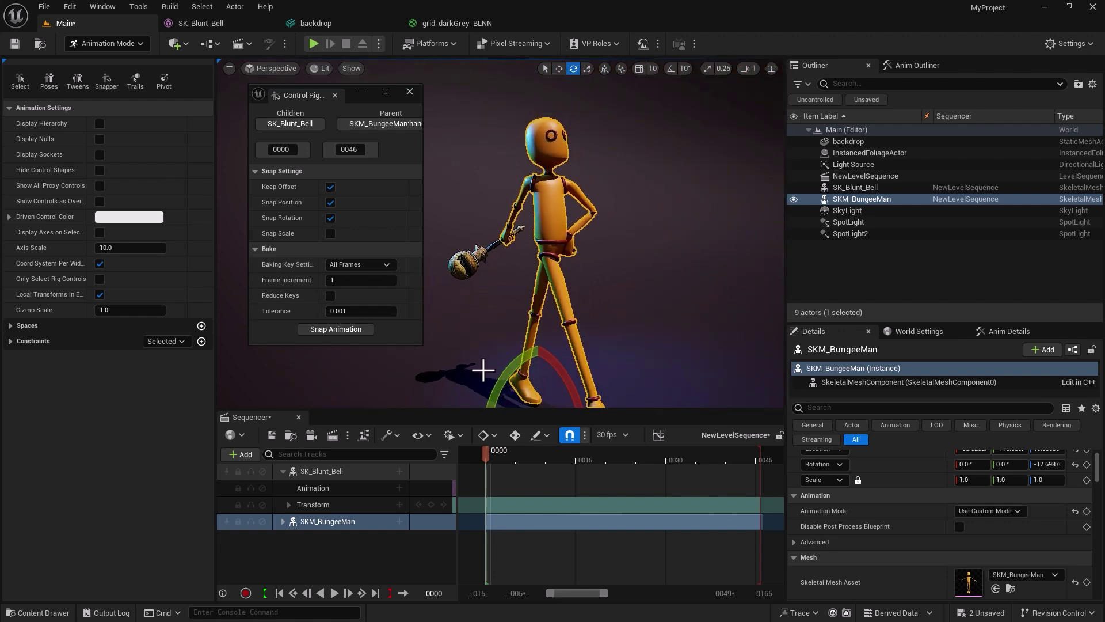
left_click(331, 330)
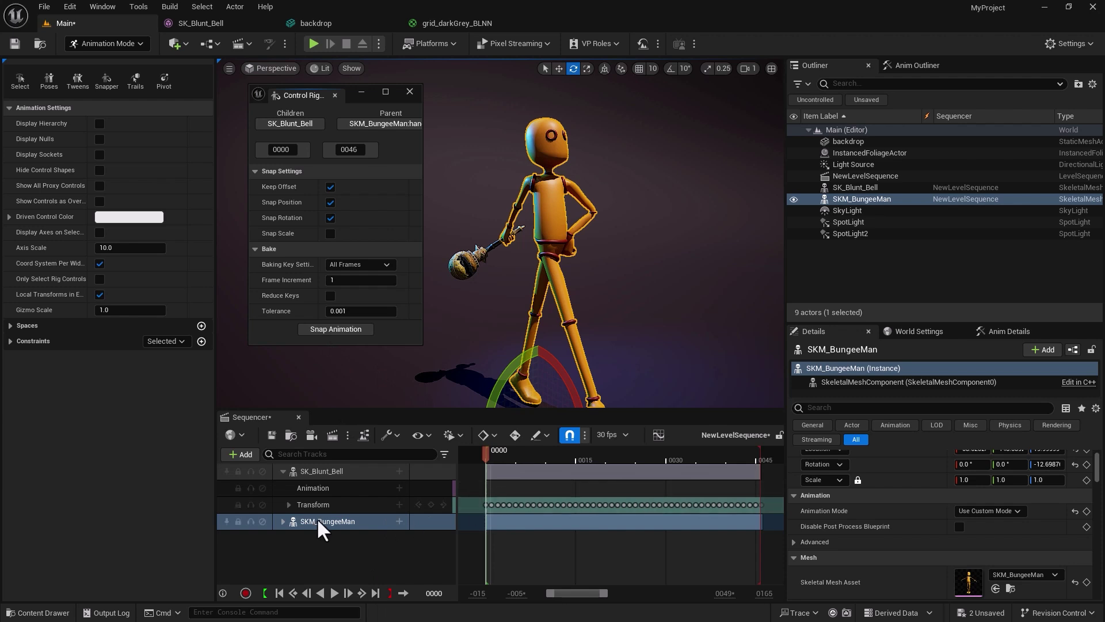
left_click(288, 504)
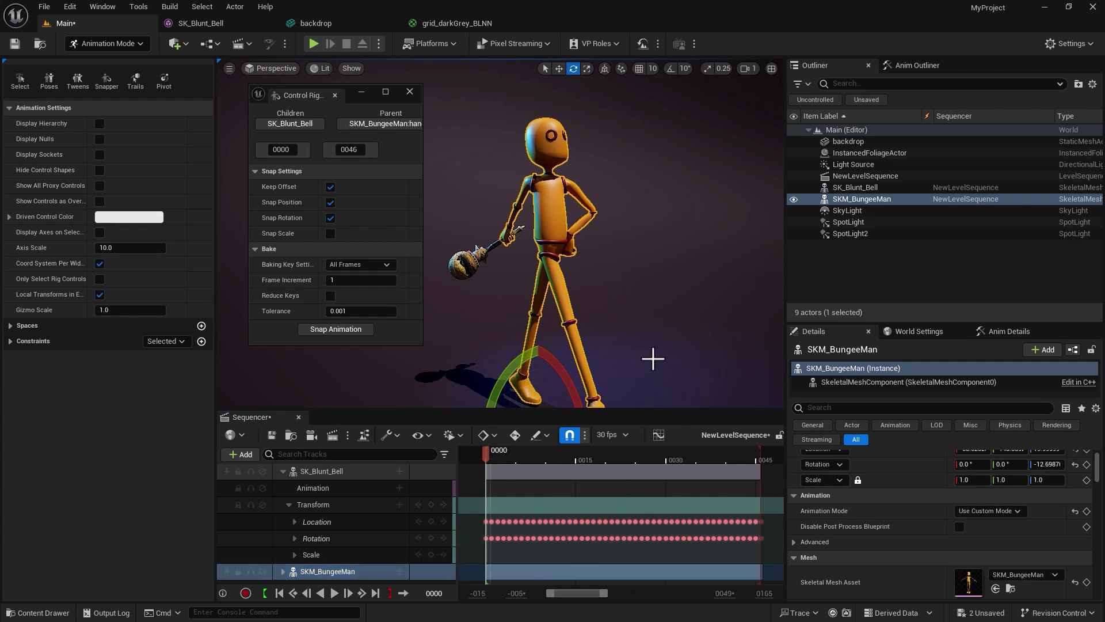
left_click_drag(654, 358, 637, 394)
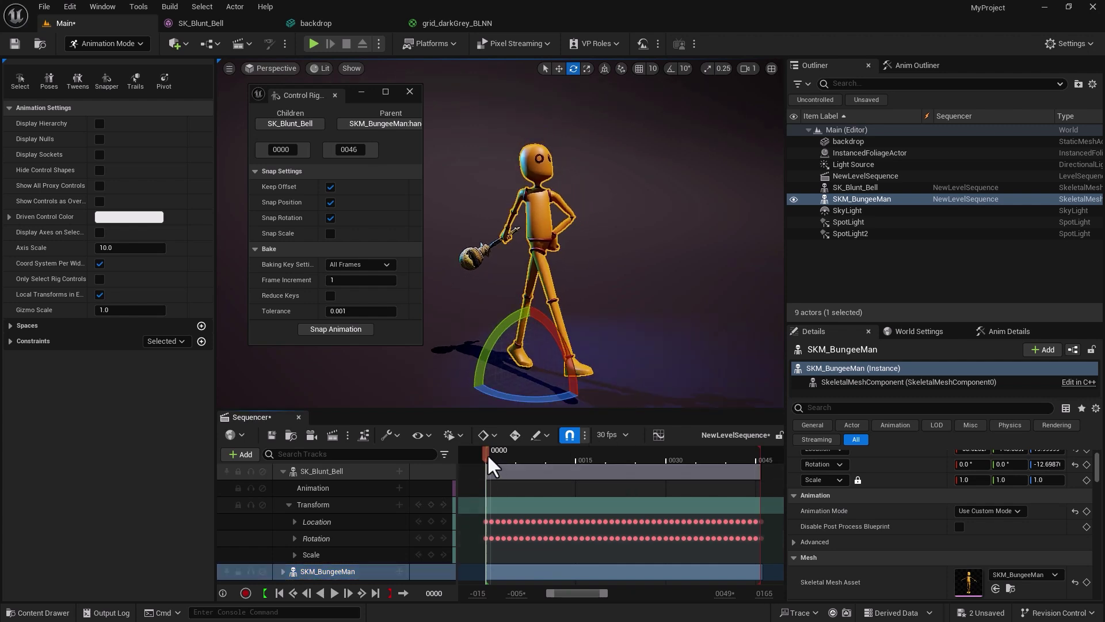
mouse_move(487, 453)
left_mouse_down()
mouse_move(757, 462)
mouse_move(607, 467)
mouse_move(490, 447)
left_mouse_up()
- Open SK_Blunt_Bell in the Curve Editor and review its Location, Rotation and Scale curves
left_click(321, 471)
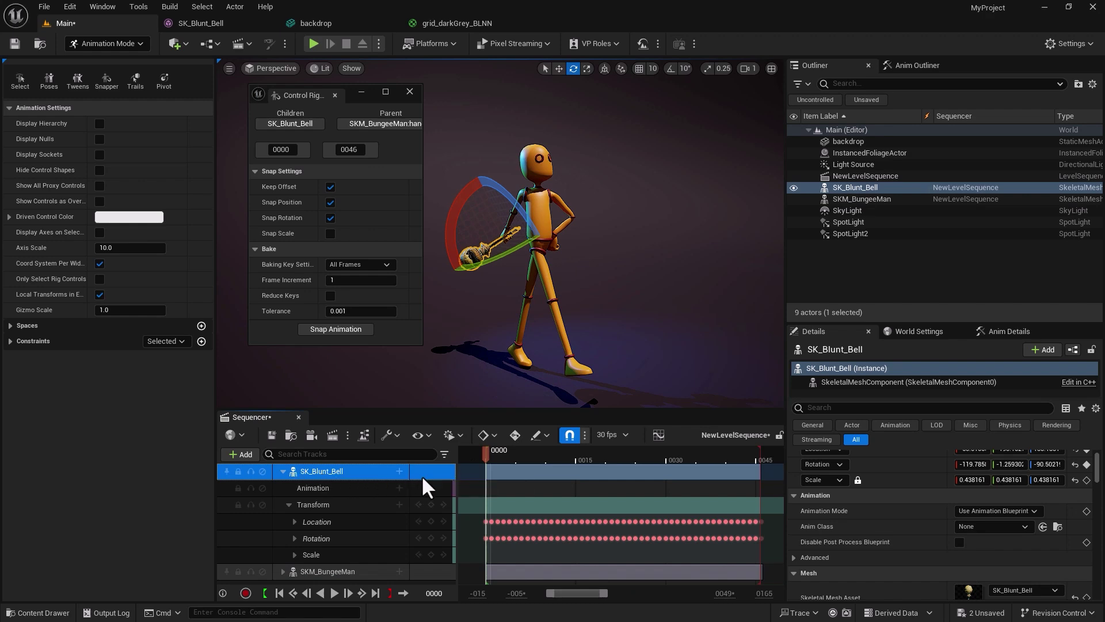
left_click(658, 435)
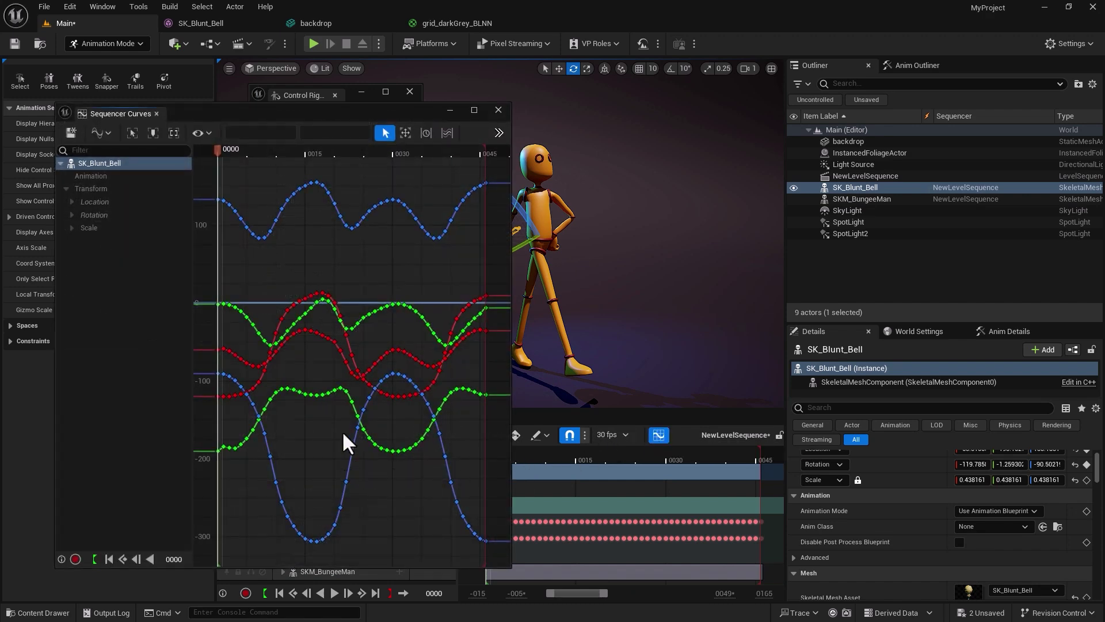
scroll(347, 420, "down", 2)
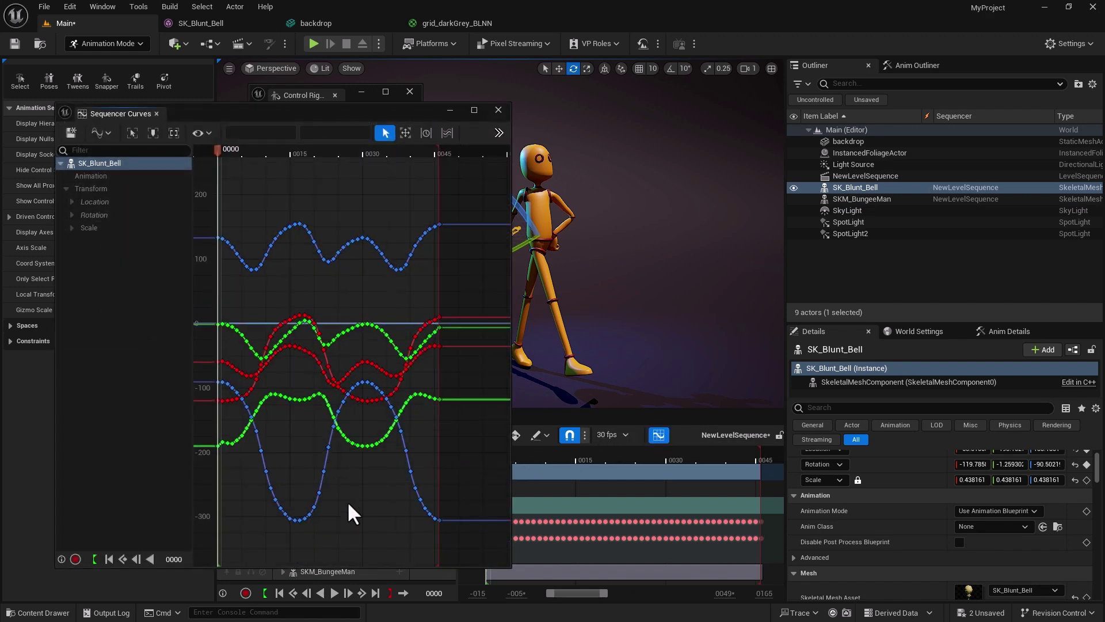
left_click(89, 203)
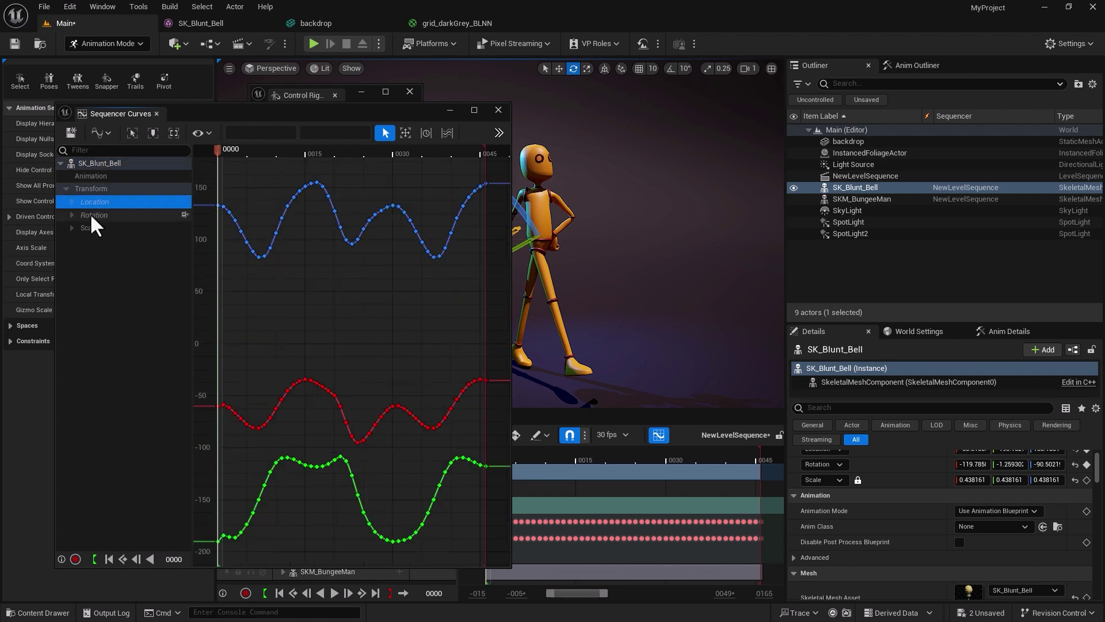
left_click(91, 216)
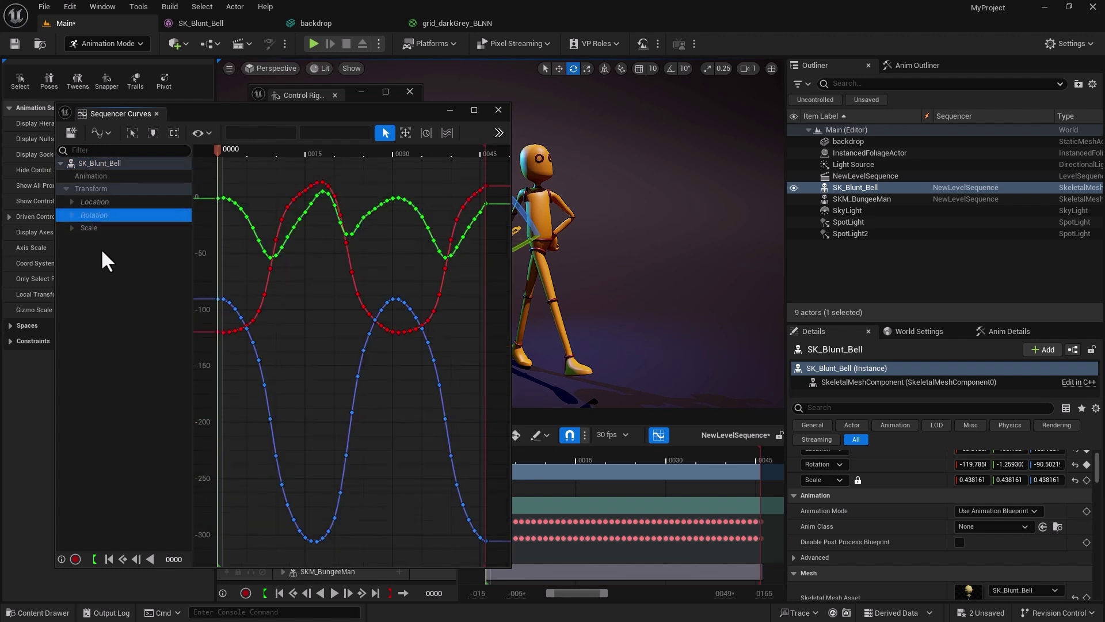
left_click(86, 228)
left_click(92, 202)
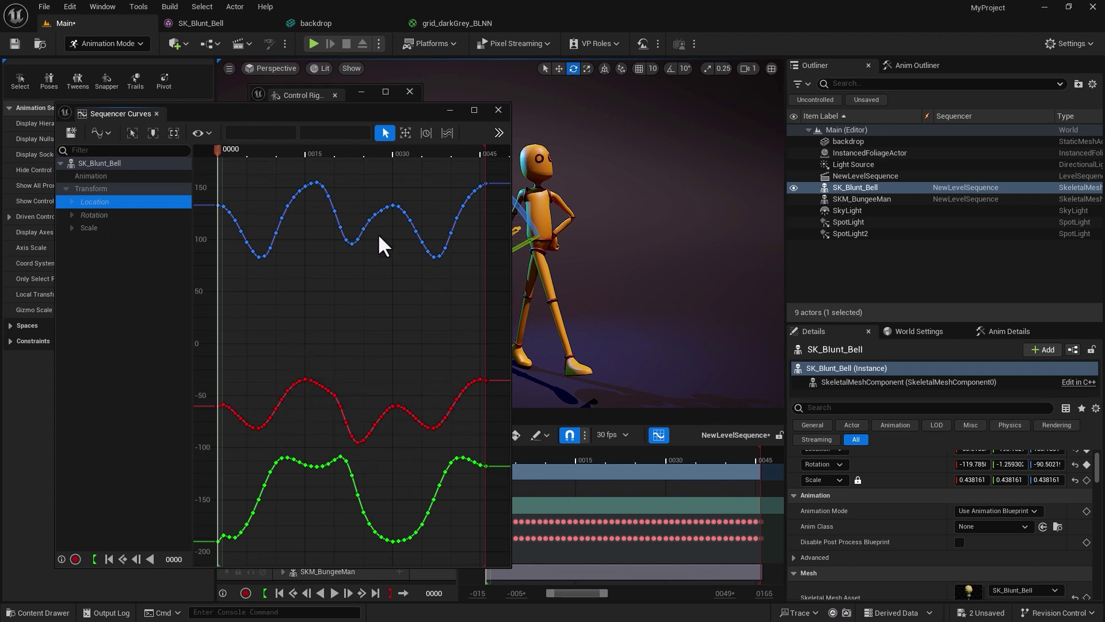
- Close the Sequencer Curves window
left_click(495, 111)
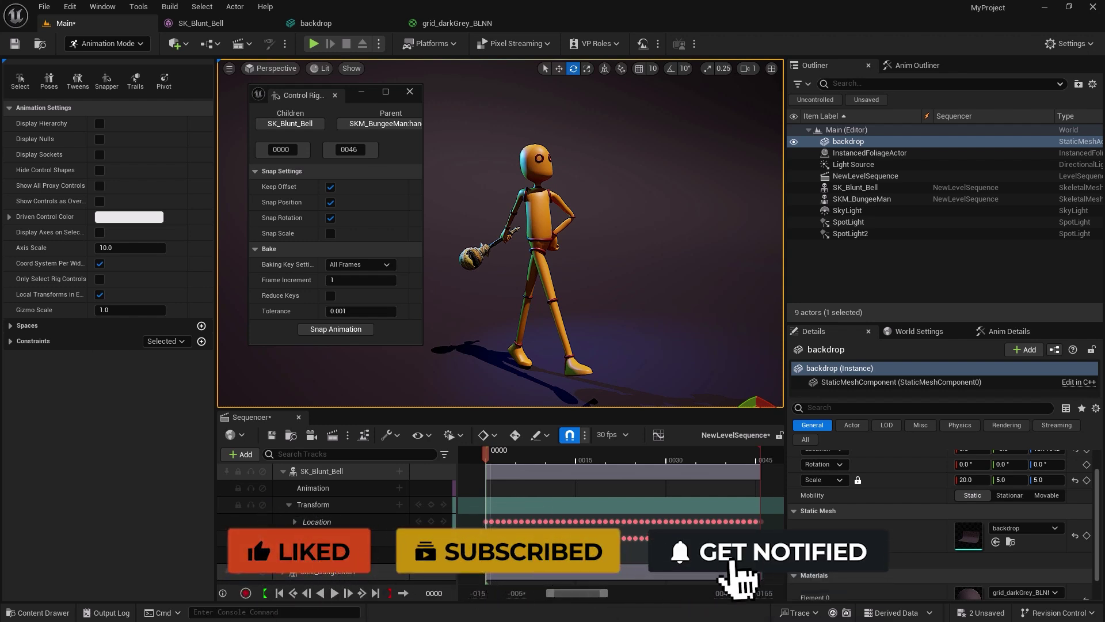
- Jump to the sequence end and play it to watch the mace follow the hand
key("ctrl+Up")
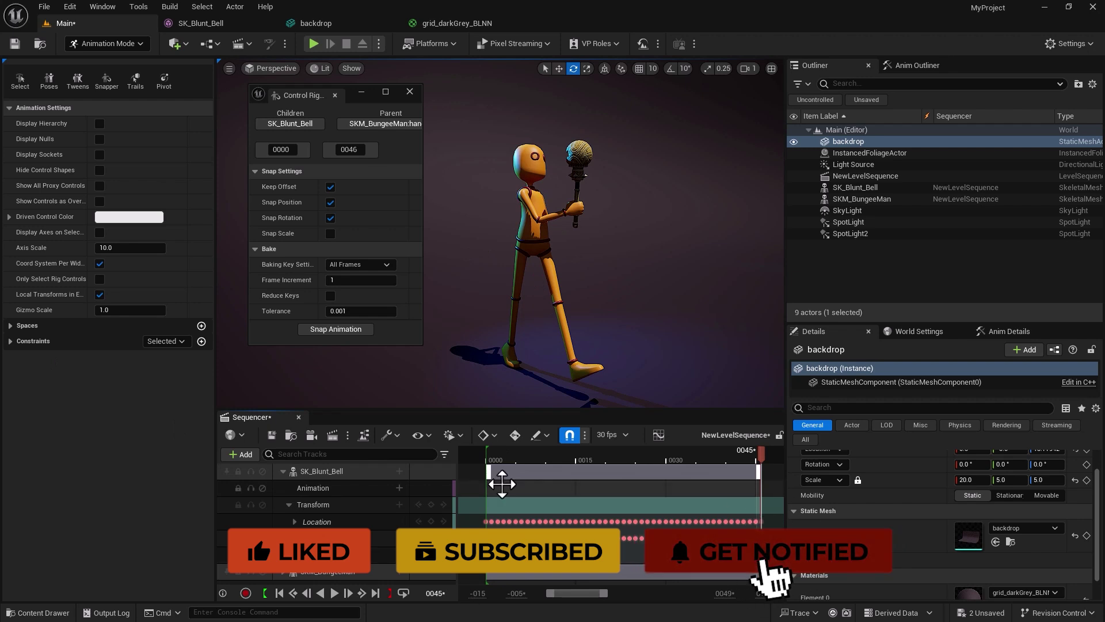
left_click(334, 593)
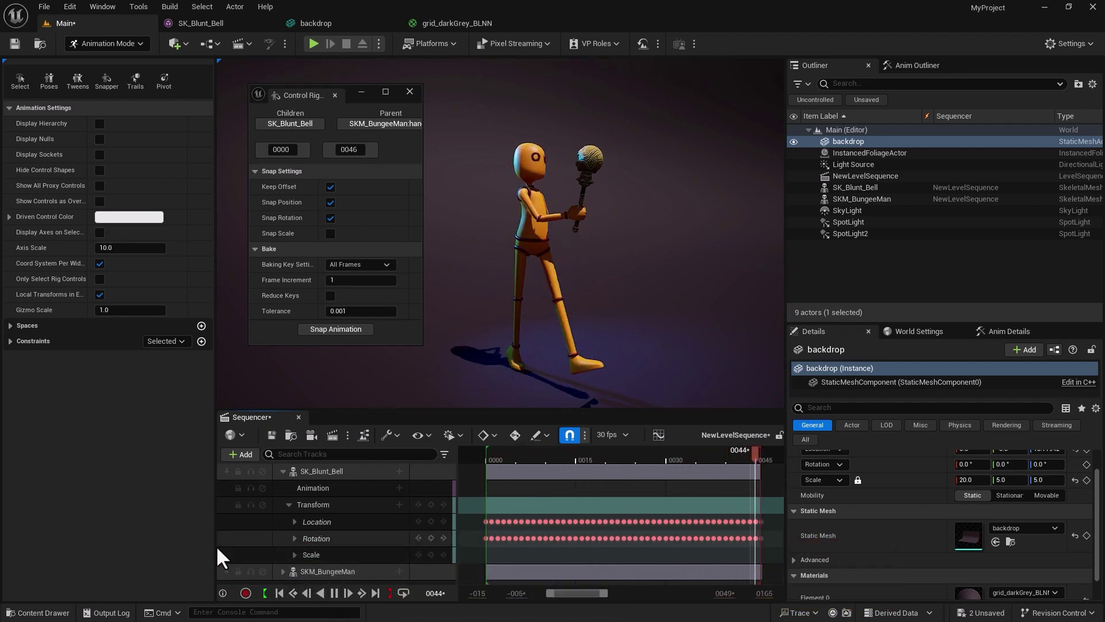